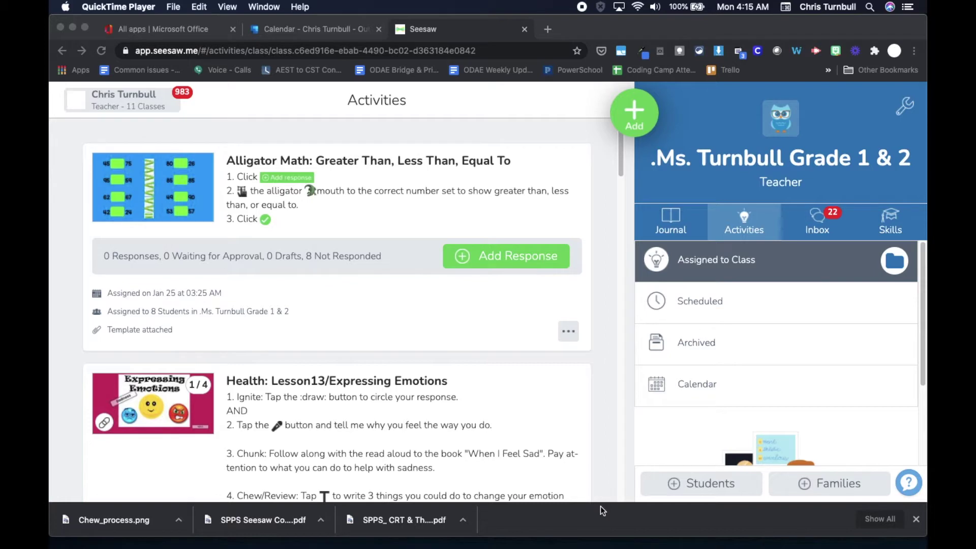
- Check the class's grade level in the class settings, then close the settings
{"action": "left_click", "coordinate": [905, 109]}
{"action": "left_click", "coordinate": [904, 109]}
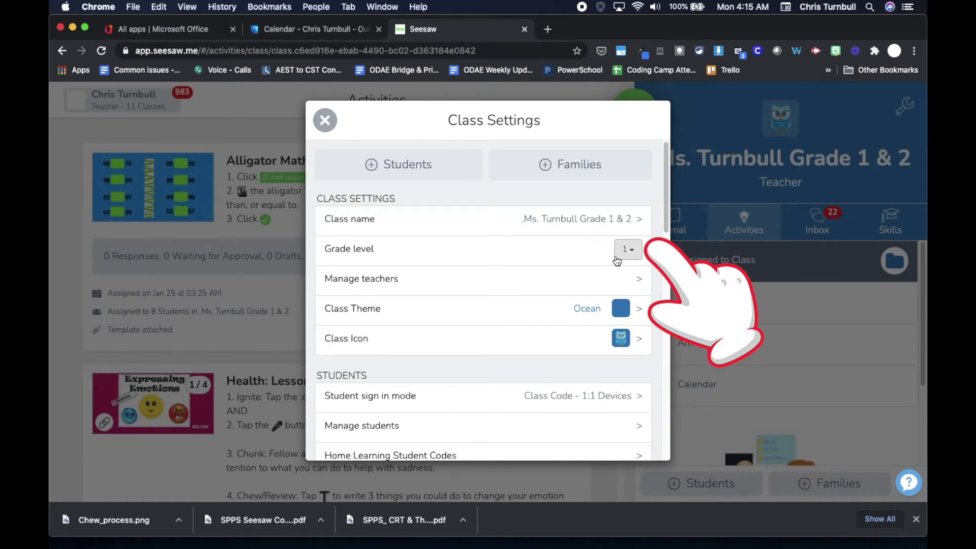
{"action": "left_click", "coordinate": [324, 120]}
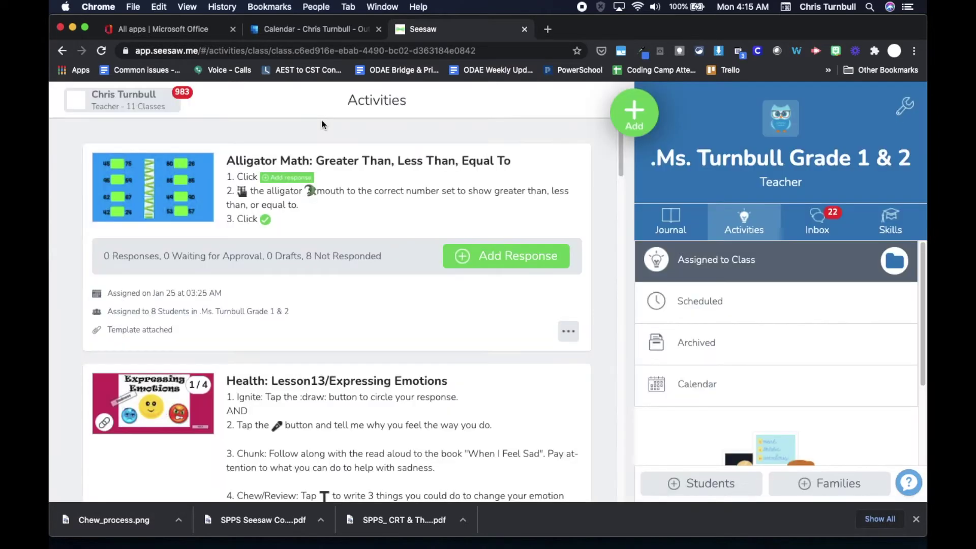
- Open the student responses for the Place Value Basketball activity and approve 1 PL12's post
{"action": "scroll", "coordinate": [357, 352], "scroll_direction": "down", "scroll_amount": 10}
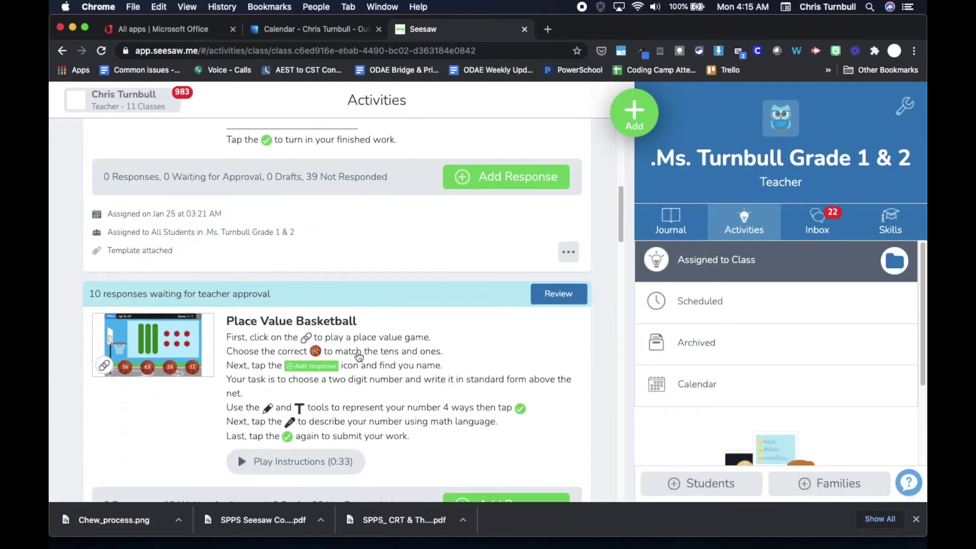
{"action": "scroll", "coordinate": [358, 355], "scroll_direction": "down", "scroll_amount": 3}
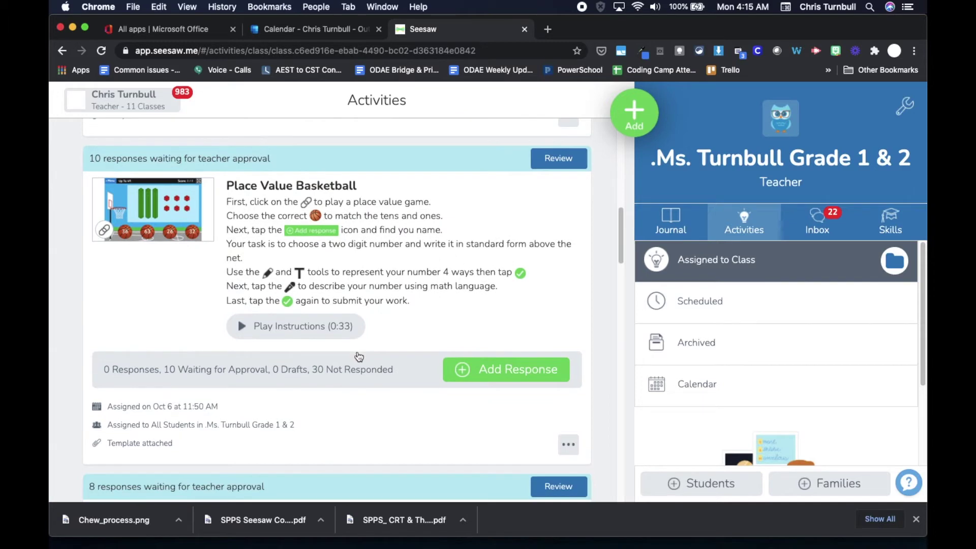
{"action": "left_click", "coordinate": [267, 379]}
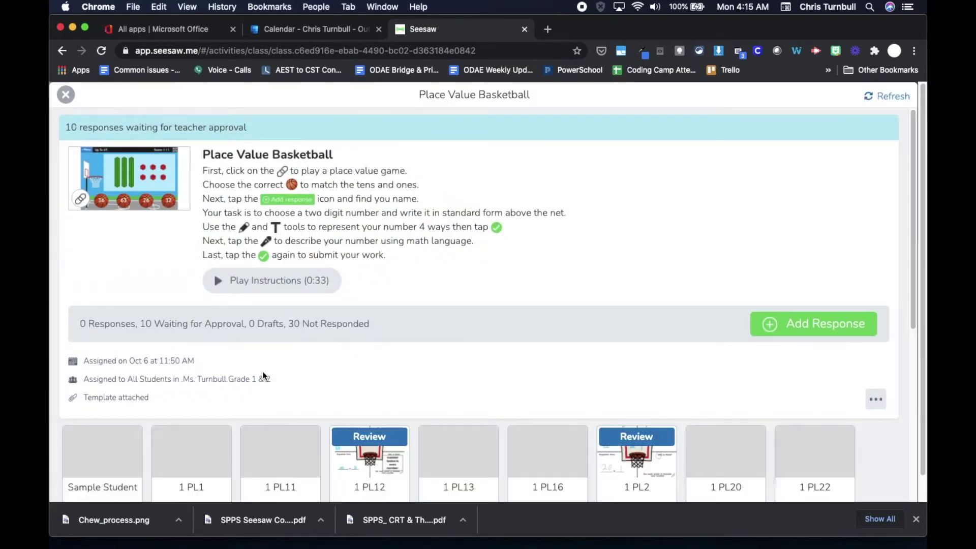
{"action": "scroll", "coordinate": [263, 376], "scroll_direction": "down", "scroll_amount": 5}
{"action": "scroll", "coordinate": [262, 375], "scroll_direction": "up", "scroll_amount": 1}
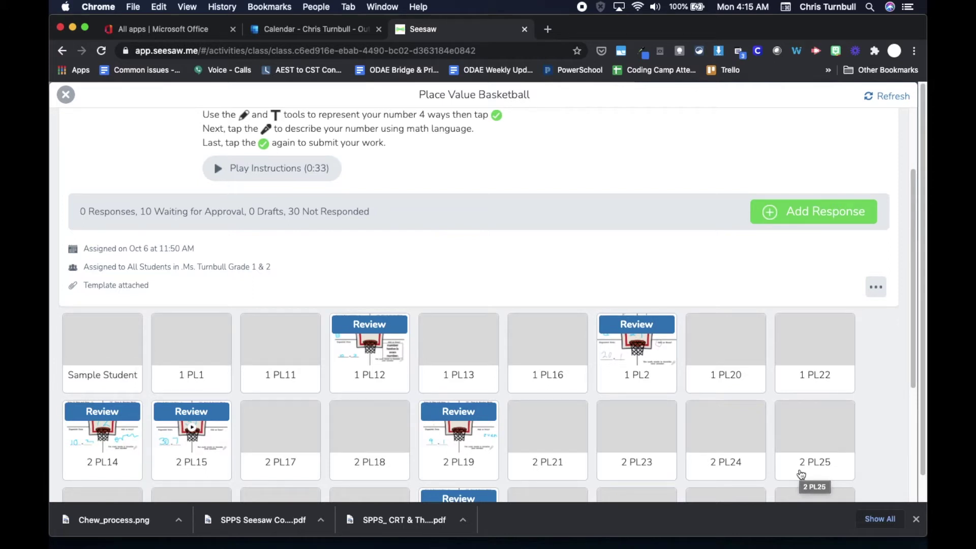
{"action": "left_click", "coordinate": [374, 365]}
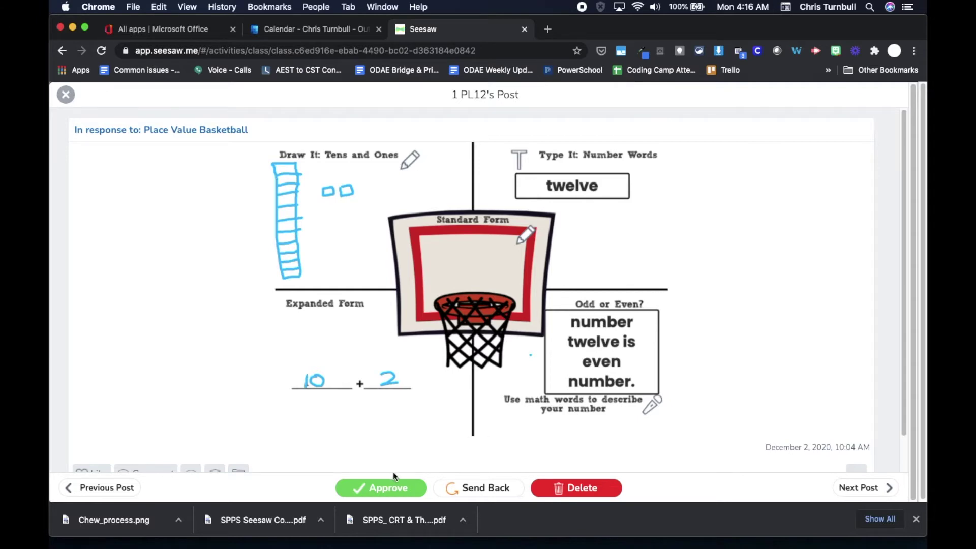
{"action": "left_click", "coordinate": [391, 485]}
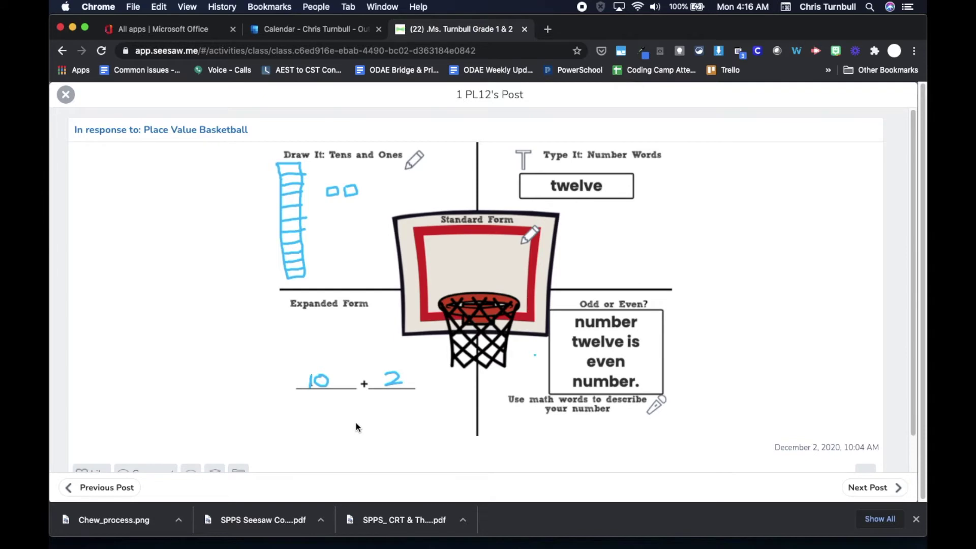
- Tag 1 PL12's post with math skill 1.1.1.2 (I can represent numbers up to 120 in different ways.) and rate it three stars
{"action": "scroll", "coordinate": [356, 426], "scroll_direction": "down", "scroll_amount": 2}
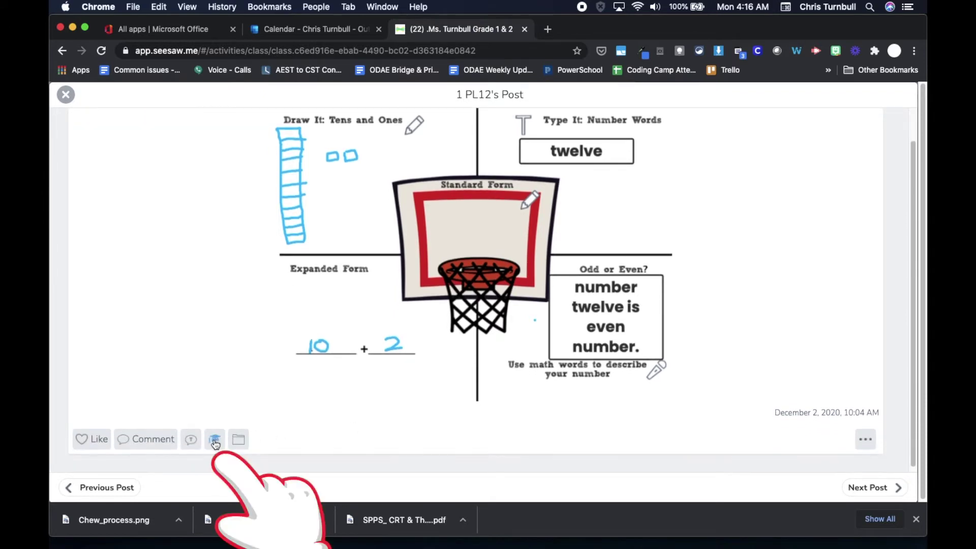
{"action": "left_click", "coordinate": [215, 440]}
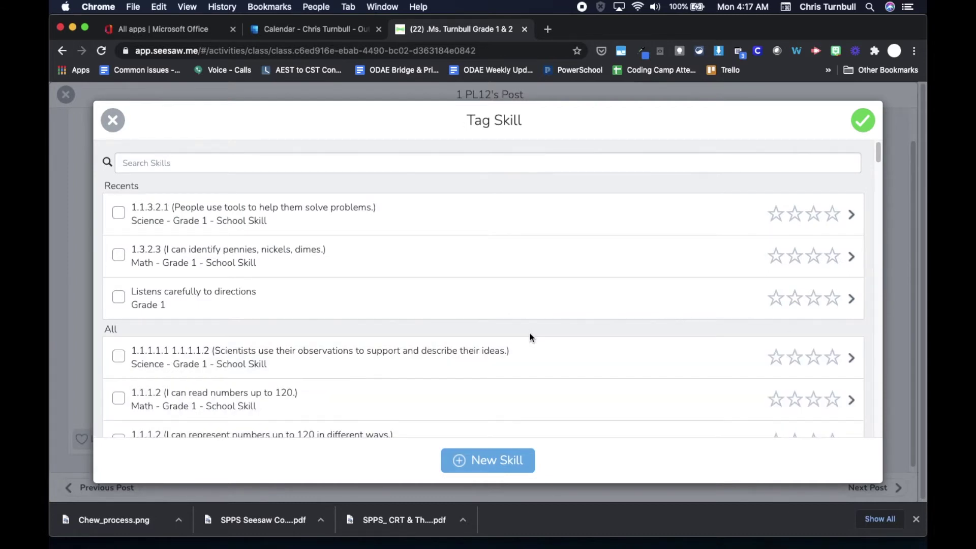
{"action": "scroll", "coordinate": [530, 337], "scroll_direction": "down", "scroll_amount": 1}
{"action": "scroll", "coordinate": [529, 338], "scroll_direction": "down", "scroll_amount": 5}
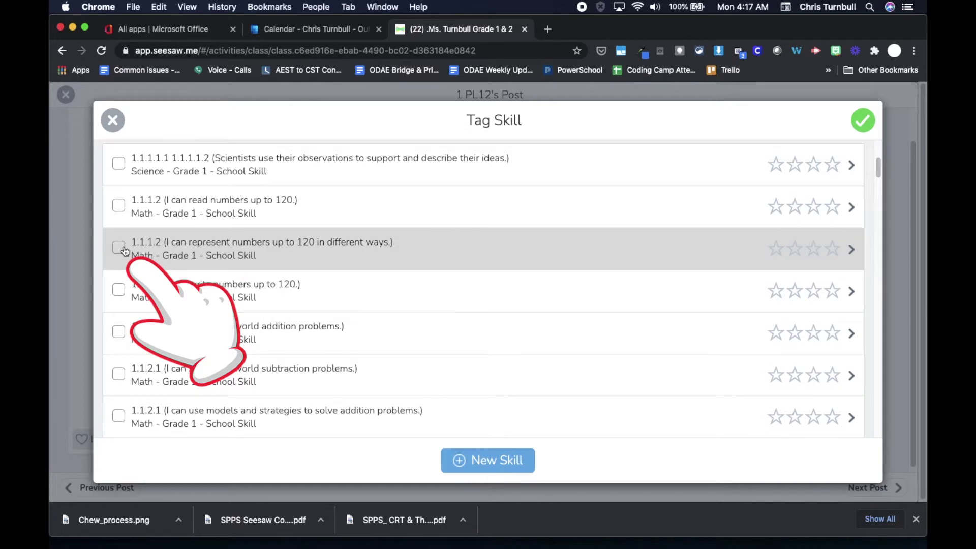
{"action": "left_click", "coordinate": [118, 249]}
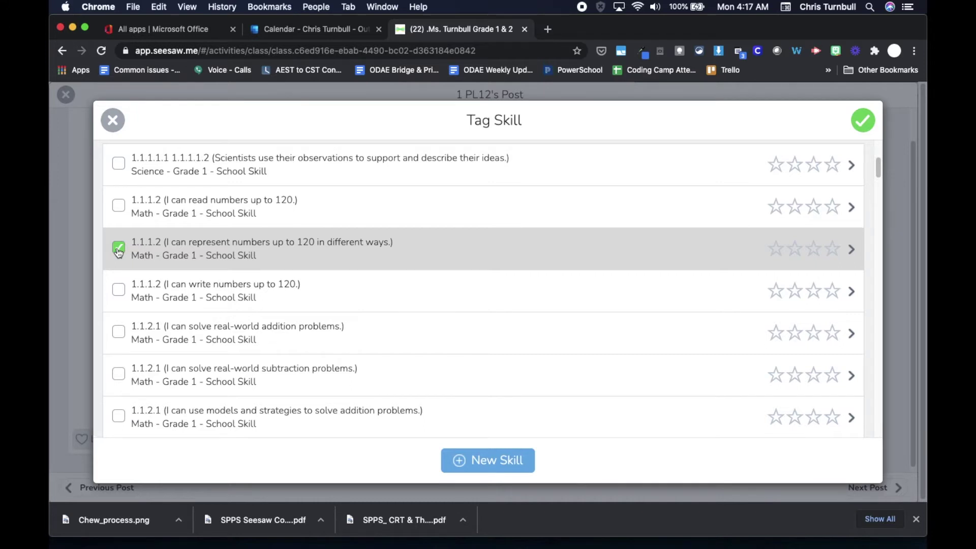
{"action": "left_click", "coordinate": [812, 256]}
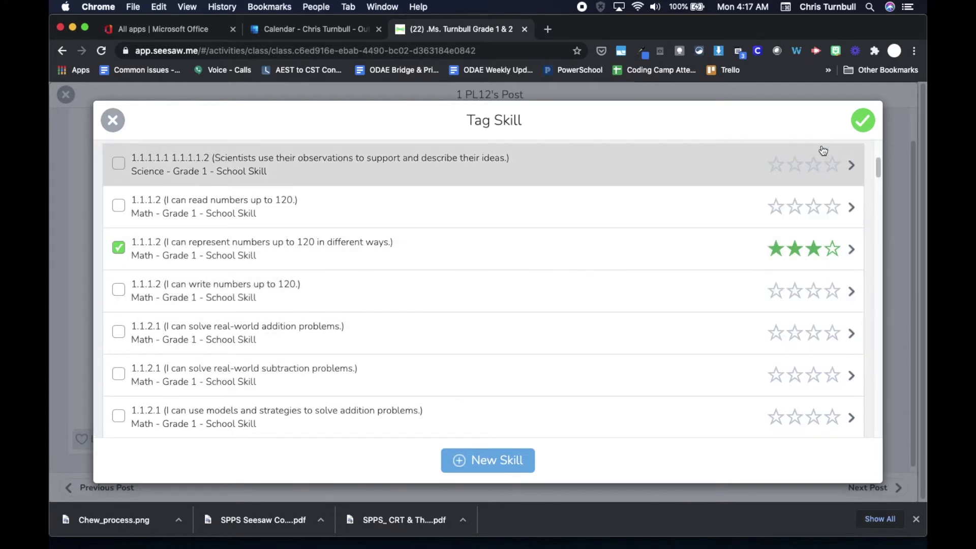
{"action": "left_click", "coordinate": [863, 122]}
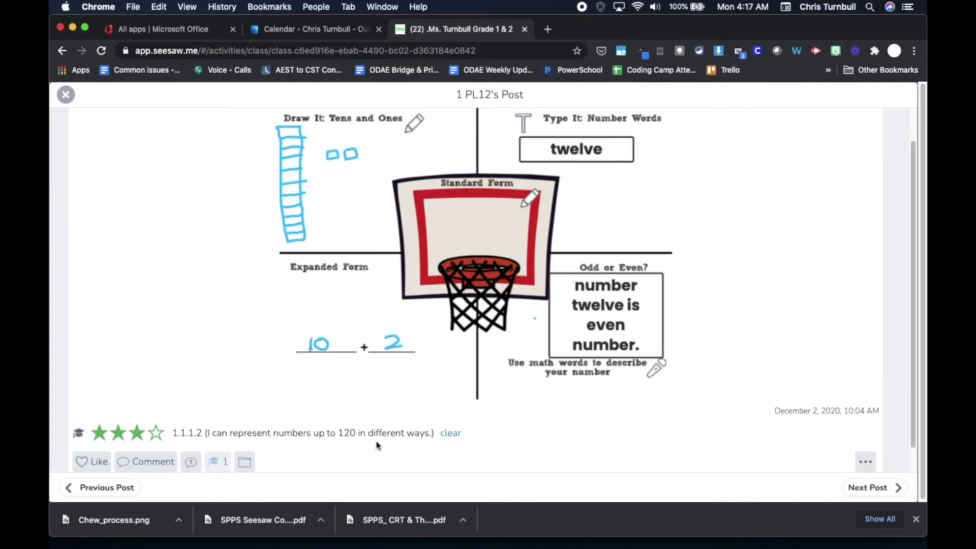
- Advance through the posts to review 1 PL2's response and its feedback options, and return to the class activities list
{"action": "scroll", "coordinate": [390, 440], "scroll_direction": "up", "scroll_amount": 2}
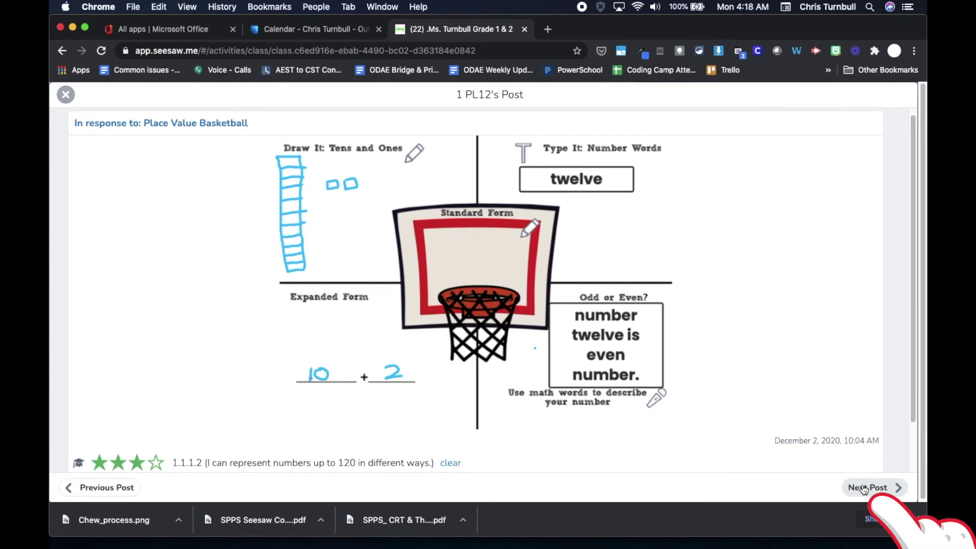
{"action": "left_click", "coordinate": [864, 489]}
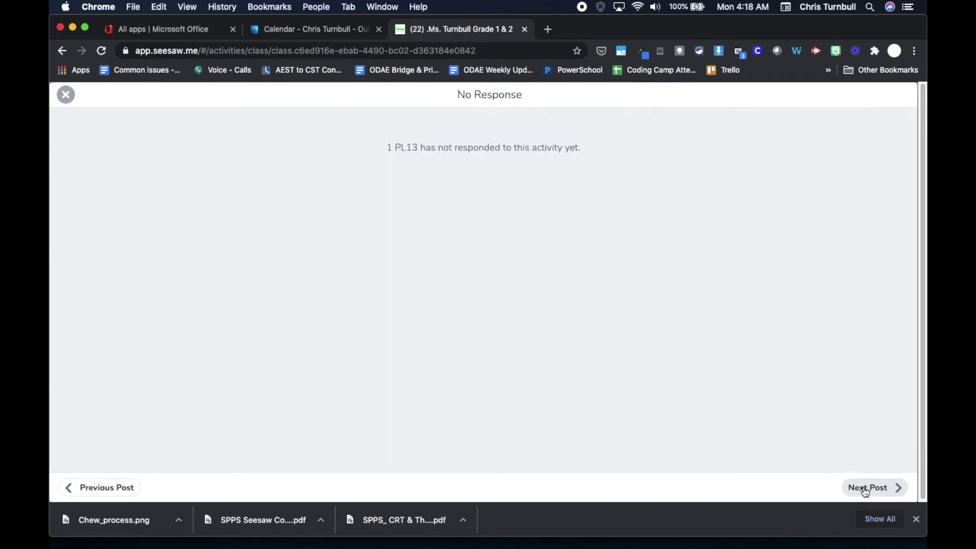
{"action": "left_click", "coordinate": [866, 491]}
{"action": "left_click", "coordinate": [865, 491]}
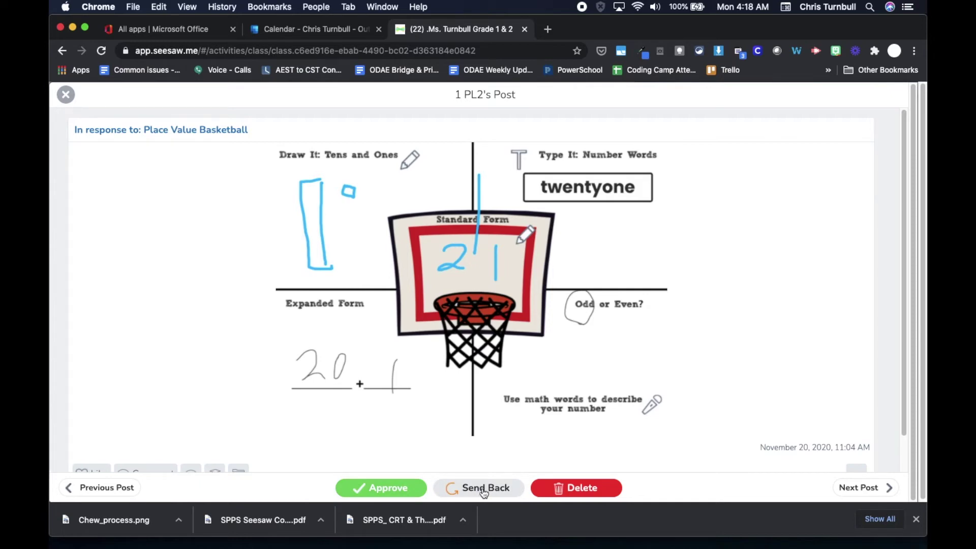
{"action": "scroll", "coordinate": [253, 449], "scroll_direction": "down", "scroll_amount": 1}
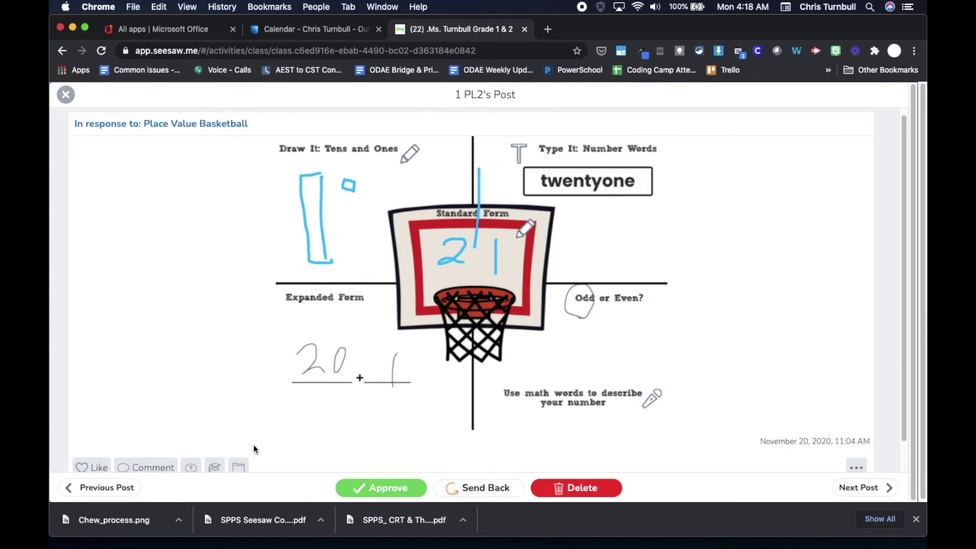
{"action": "scroll", "coordinate": [253, 449], "scroll_direction": "down", "scroll_amount": 2}
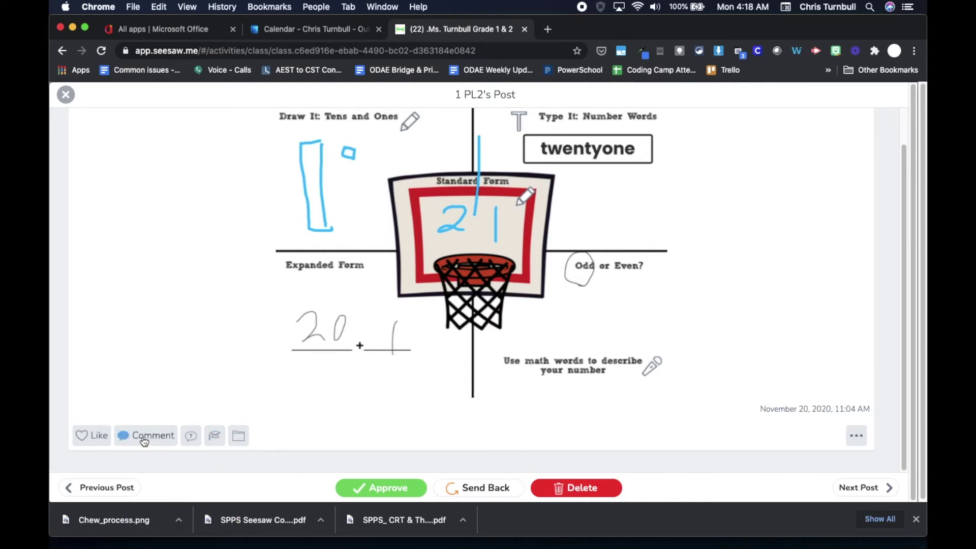
{"action": "scroll", "coordinate": [145, 441], "scroll_direction": "up", "scroll_amount": 1}
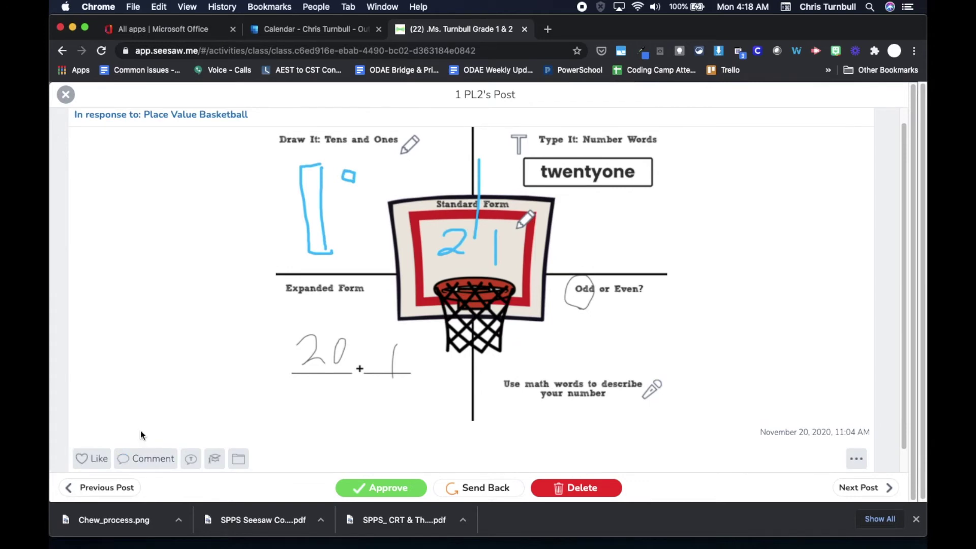
{"action": "left_click", "coordinate": [65, 95]}
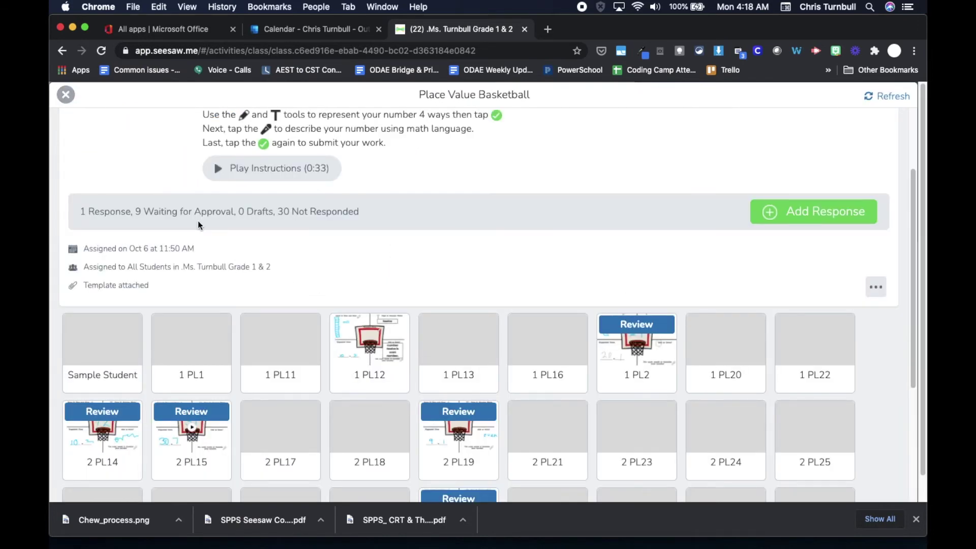
{"action": "left_click", "coordinate": [67, 99]}
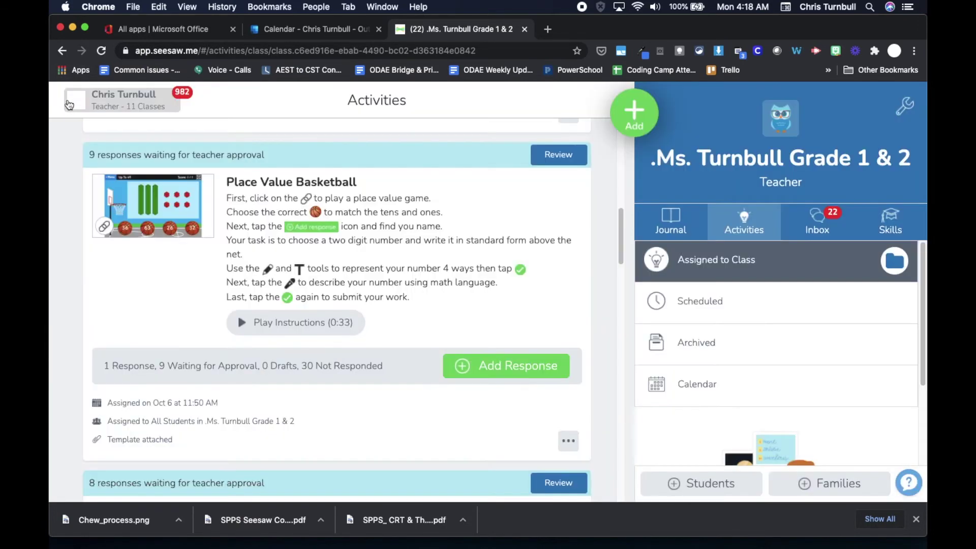
- Set the class's grade level to 2 in the class settings
{"action": "left_click", "coordinate": [902, 107]}
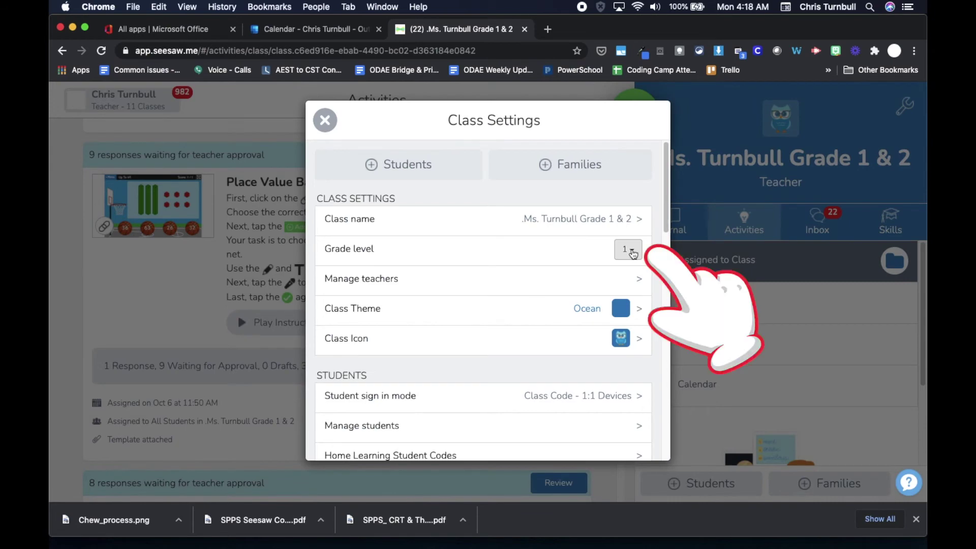
{"action": "left_click", "coordinate": [628, 249]}
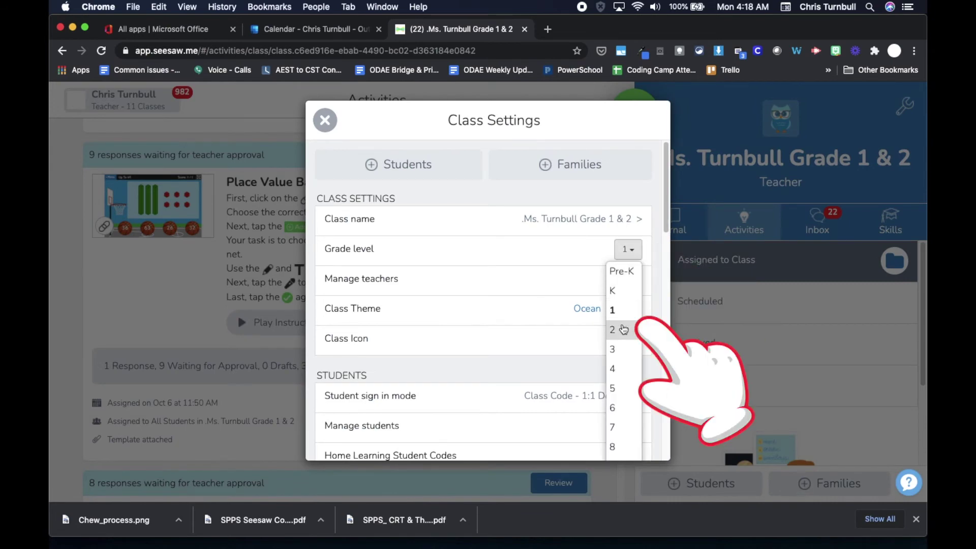
{"action": "left_click", "coordinate": [624, 330]}
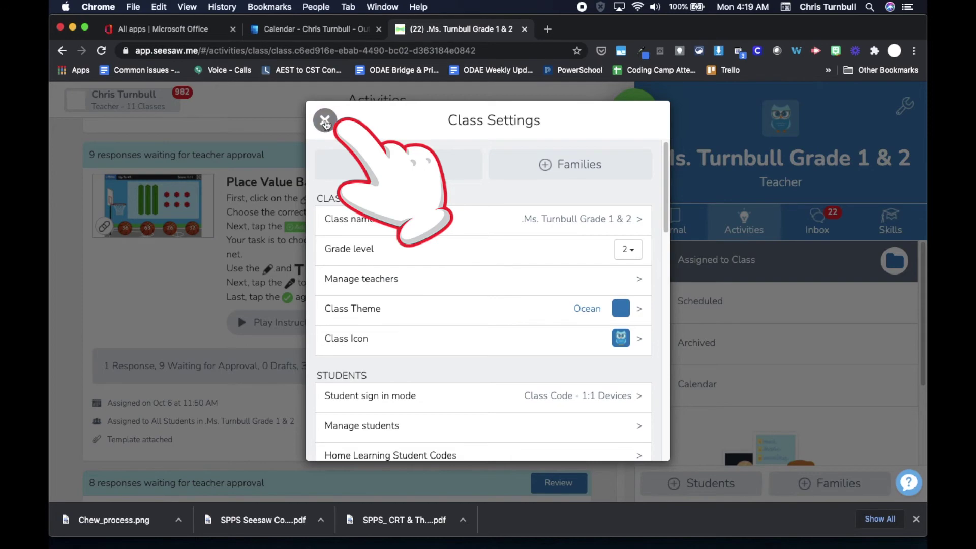
{"action": "left_click", "coordinate": [326, 123]}
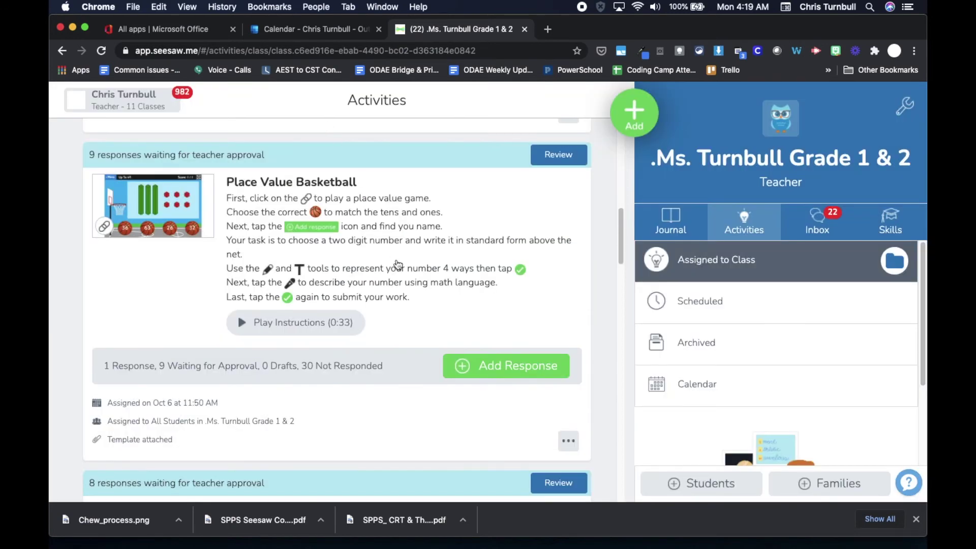
- Open 2 PL14's post from the Place Value Basketball responses
{"action": "left_click", "coordinate": [229, 367]}
{"action": "scroll", "coordinate": [228, 367], "scroll_direction": "down", "scroll_amount": 1}
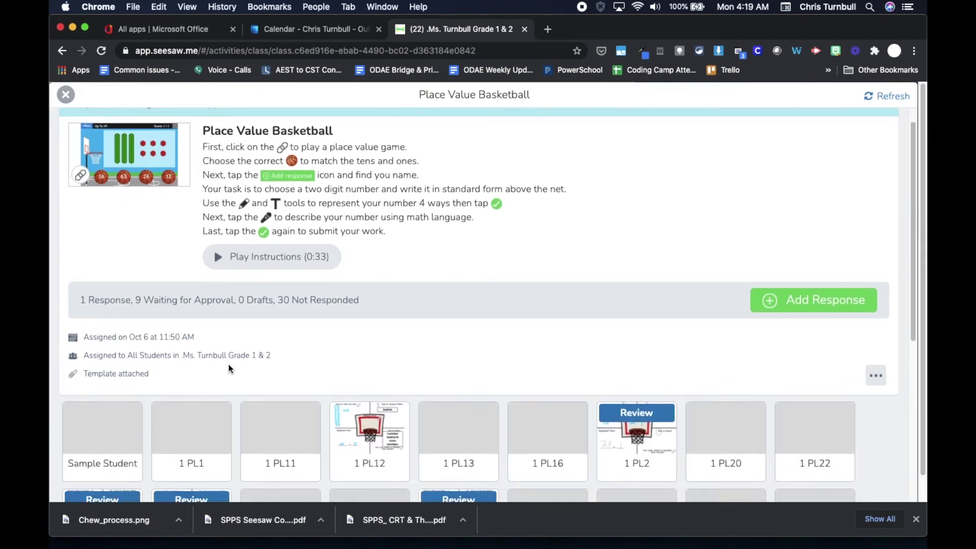
{"action": "scroll", "coordinate": [227, 363], "scroll_direction": "down", "scroll_amount": 3}
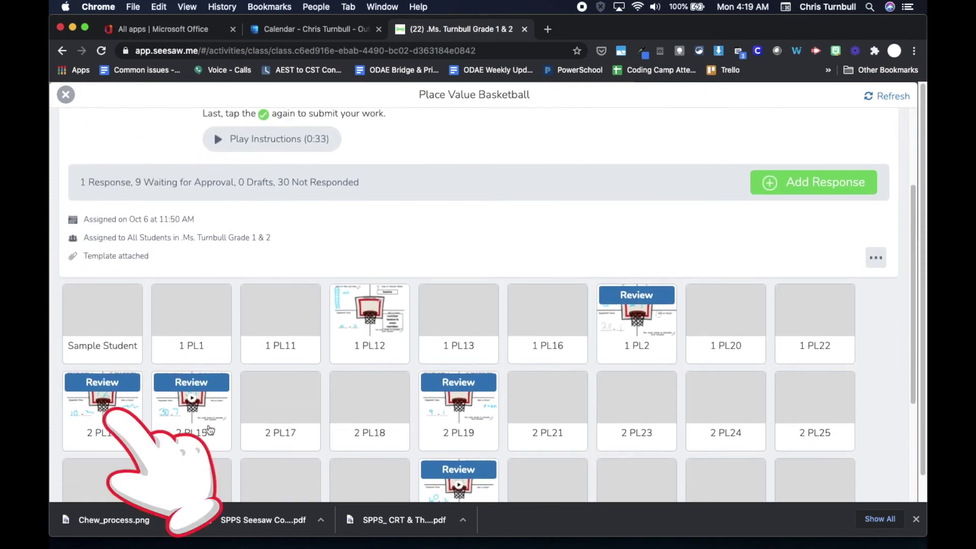
{"action": "left_click", "coordinate": [118, 427]}
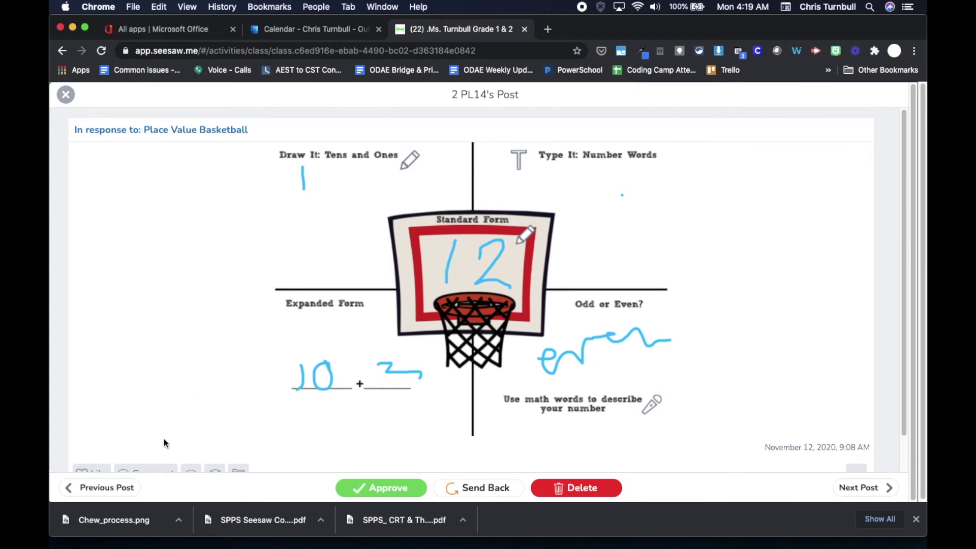
- Tag 2 PL14's post with Grade 2 skill 2.1.1.1 & 2.1.1.2 (I can describe a number from 0-1000 in a variety of ways.), rated one star
{"action": "scroll", "coordinate": [163, 438], "scroll_direction": "down", "scroll_amount": 2}
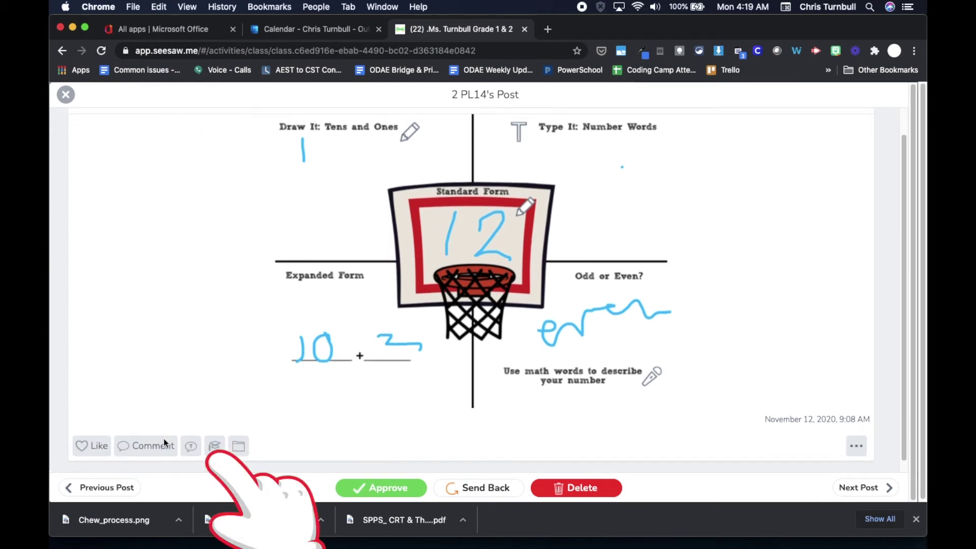
{"action": "left_click", "coordinate": [216, 438]}
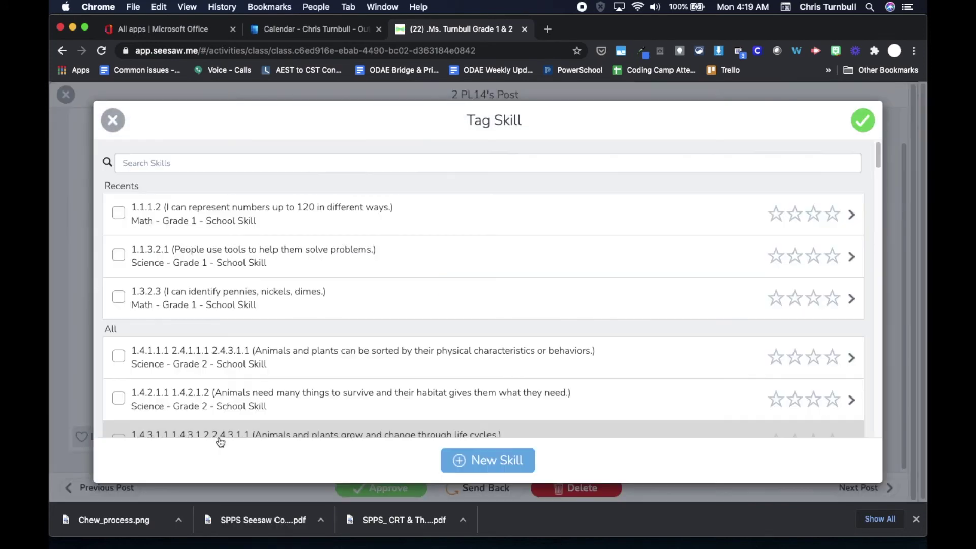
{"action": "scroll", "coordinate": [294, 366], "scroll_direction": "down", "scroll_amount": 5}
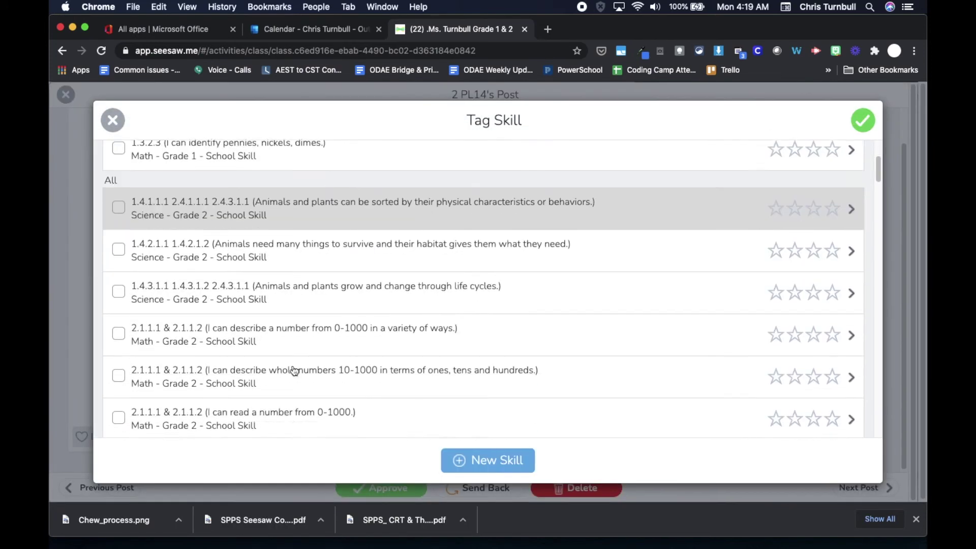
{"action": "scroll", "coordinate": [294, 370], "scroll_direction": "up", "scroll_amount": 1}
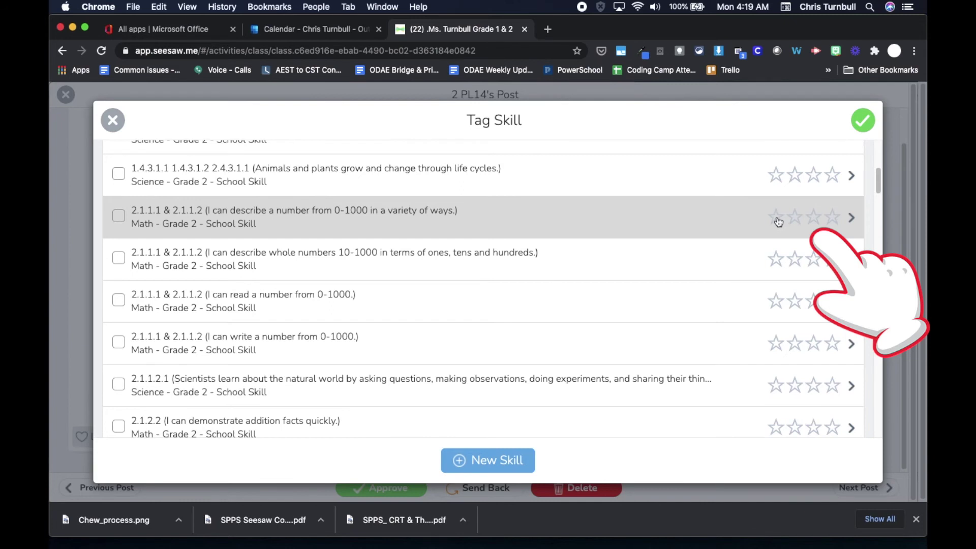
{"action": "left_click", "coordinate": [778, 220]}
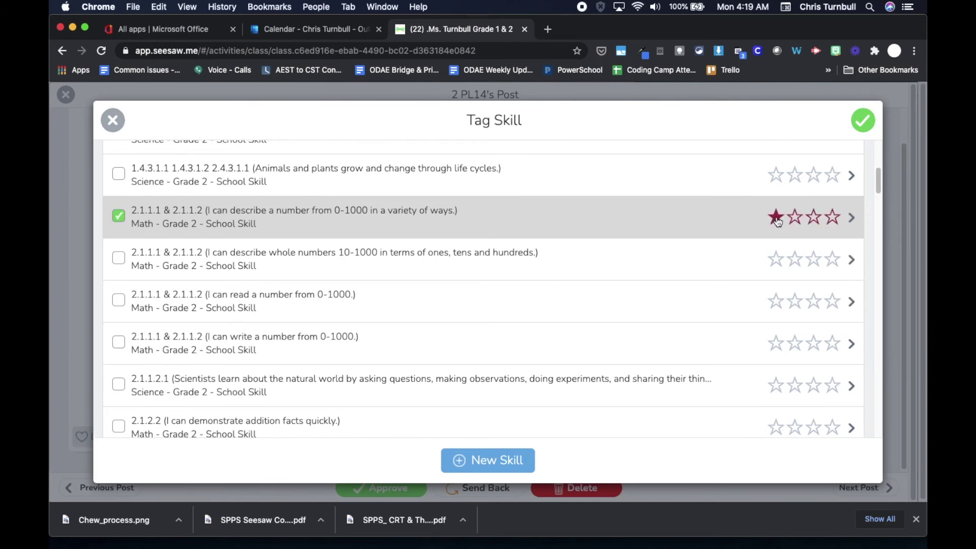
{"action": "left_click", "coordinate": [864, 121]}
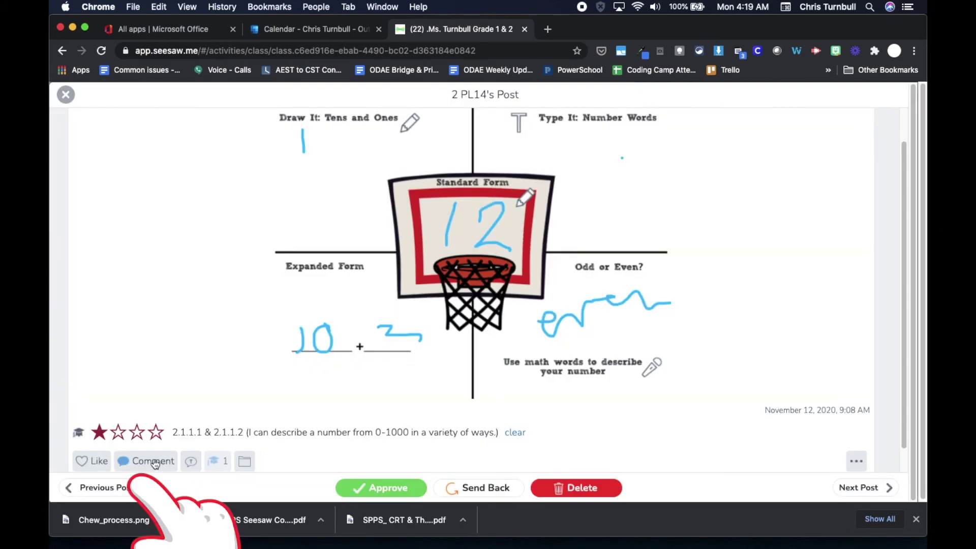
- Enter the comment "Please go back and write this number as ones and tens and write the name of this number." and send 2 PL14's post back
{"action": "left_click", "coordinate": [154, 461]}
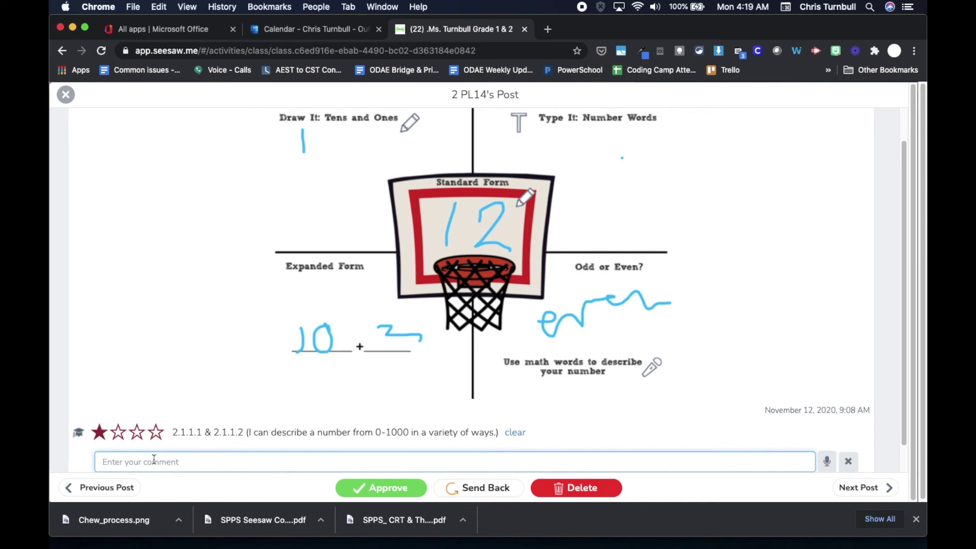
{"action": "scroll", "coordinate": [154, 459], "scroll_direction": "up", "scroll_amount": 1}
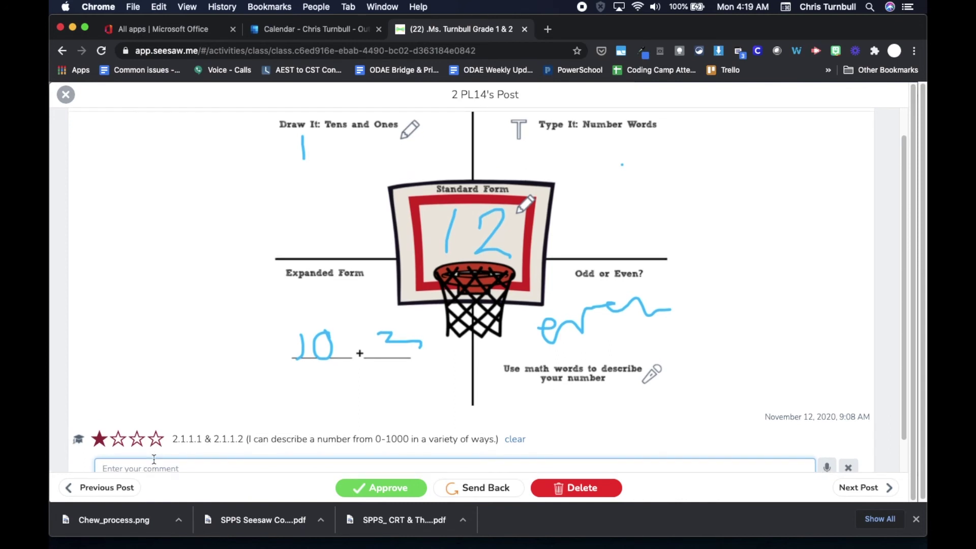
{"action": "type", "text": "Pl"}
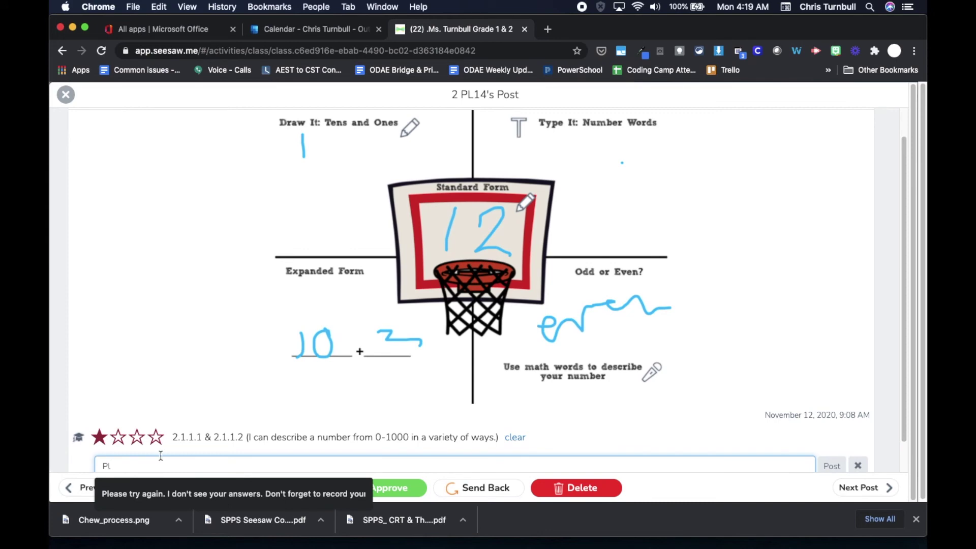
{"action": "type", "text": "ease go "}
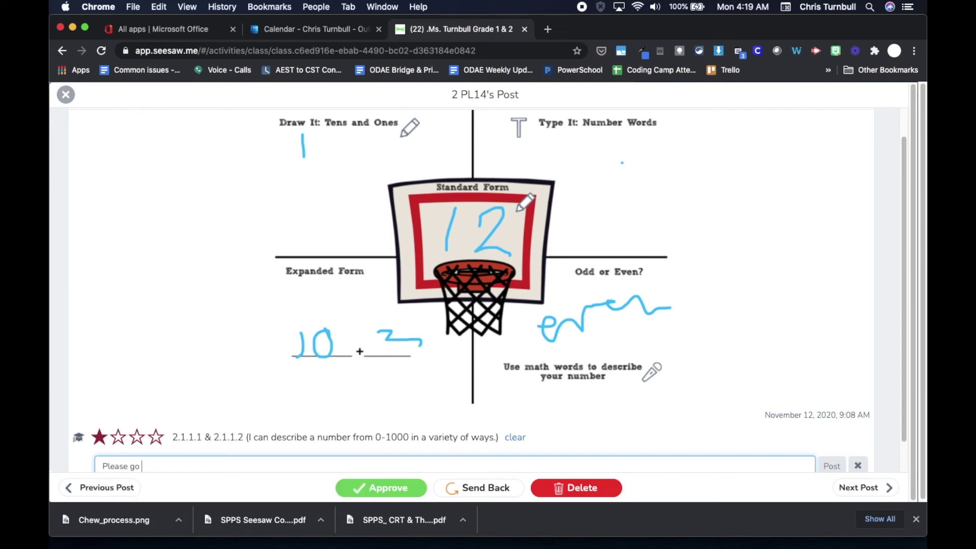
{"action": "type", "text": "back and wr"}
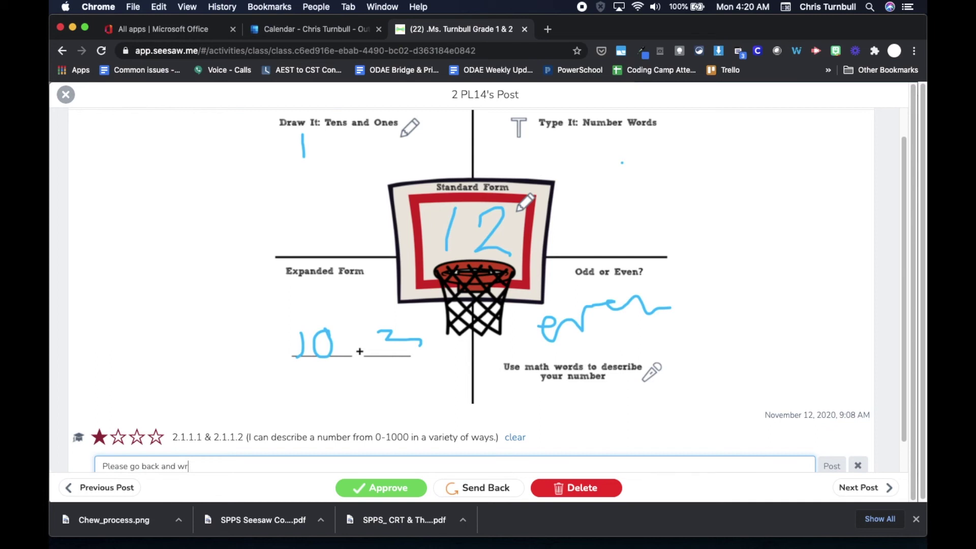
{"action": "type", "text": "ite this number as ones and "}
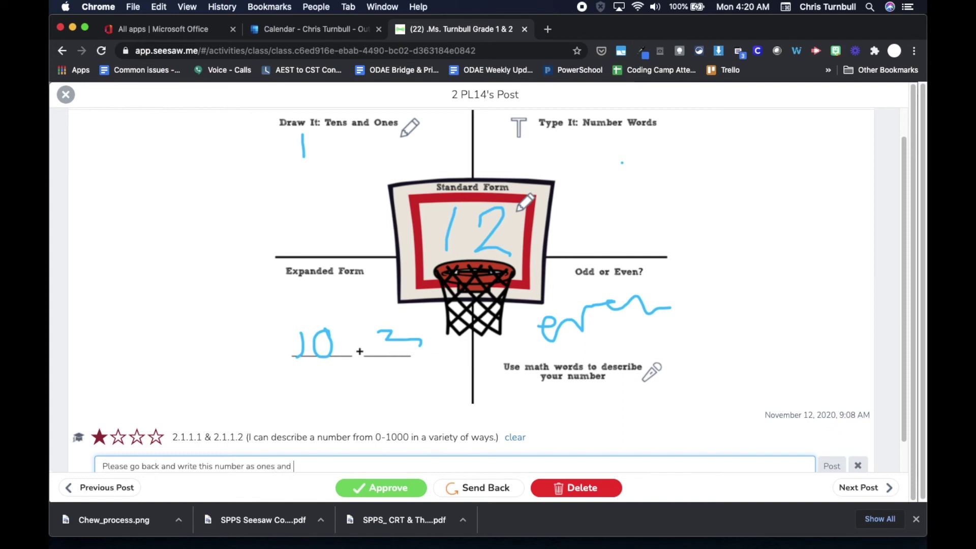
{"action": "type", "text": "tens and write the name of this number."}
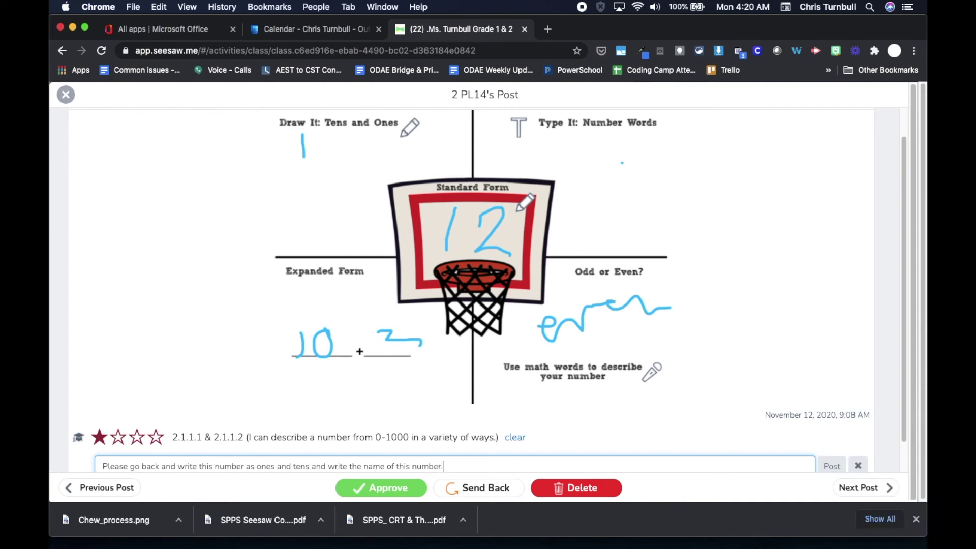
{"action": "left_click", "coordinate": [477, 489]}
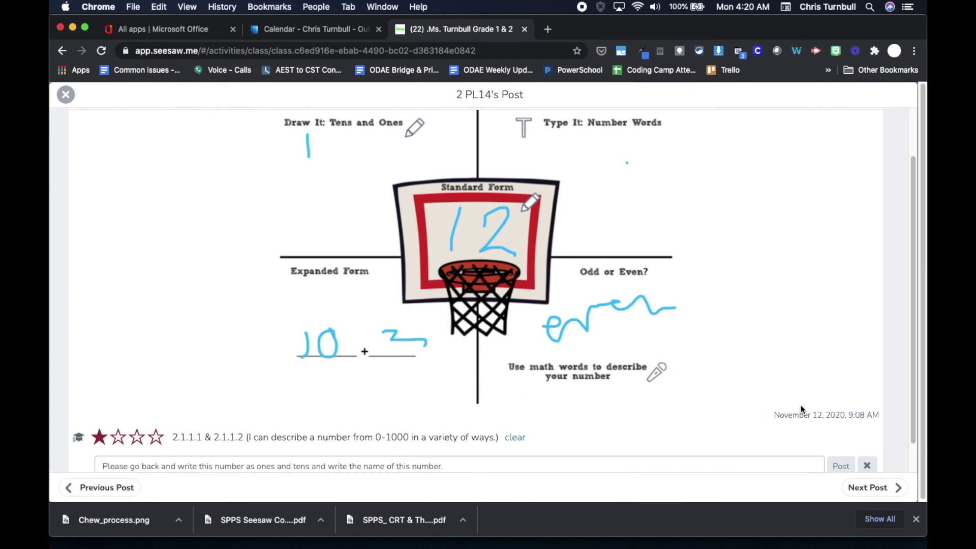
- Advance to 2 PL15's post to review its Place Value Basketball response, and return to the class activities list
{"action": "left_click", "coordinate": [867, 489]}
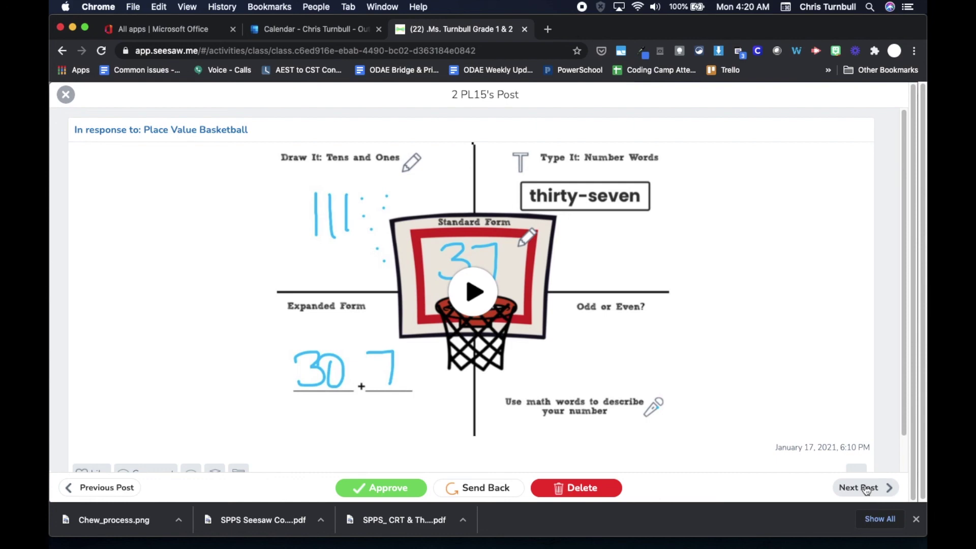
{"action": "scroll", "coordinate": [776, 428], "scroll_direction": "down", "scroll_amount": 1}
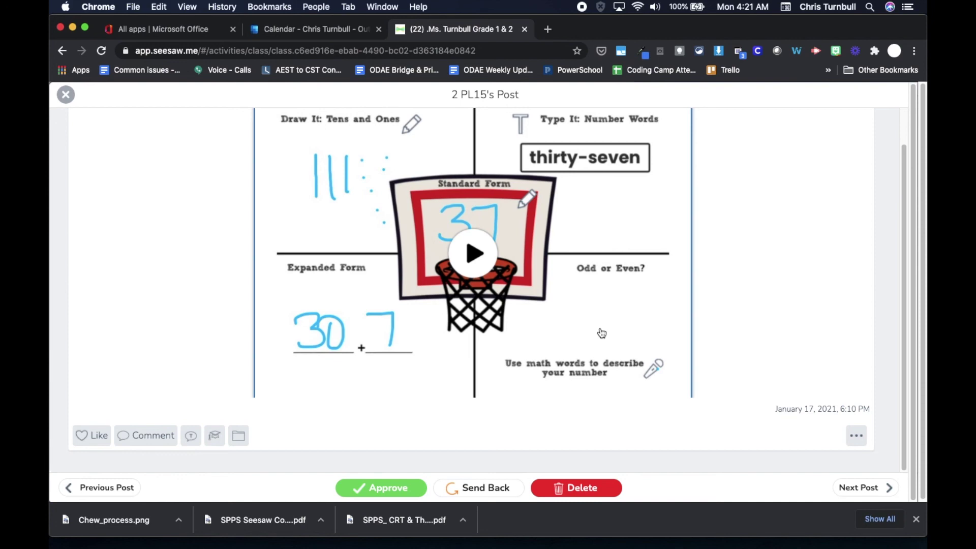
{"action": "left_click", "coordinate": [65, 95]}
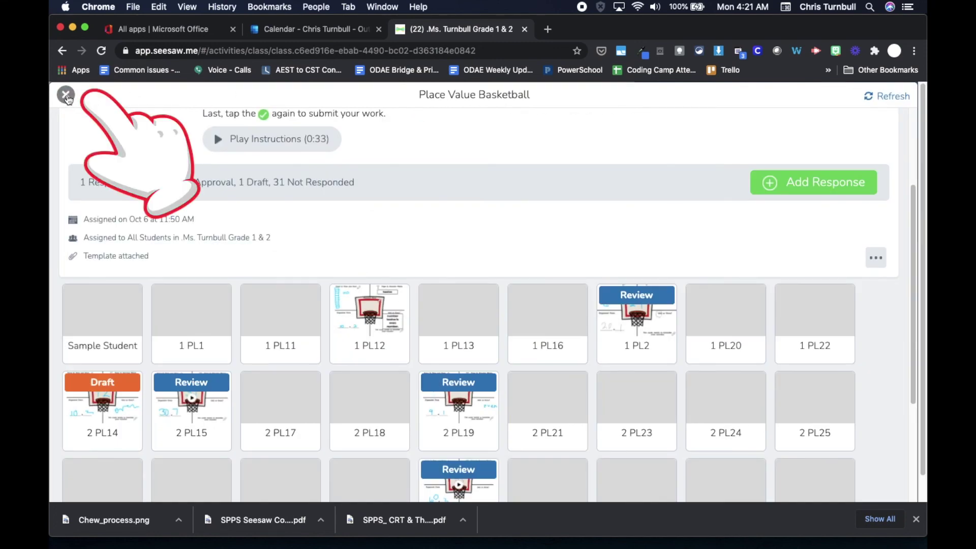
{"action": "left_click", "coordinate": [67, 96]}
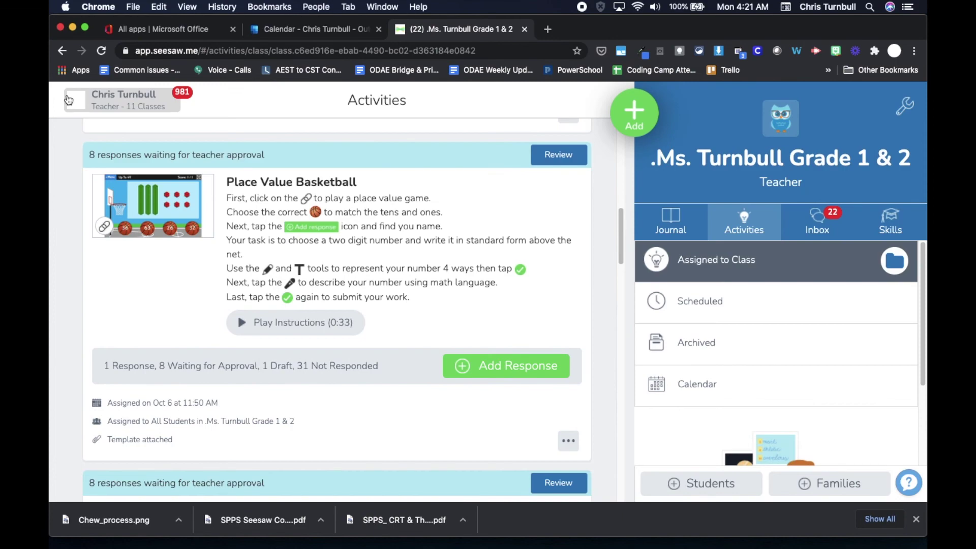